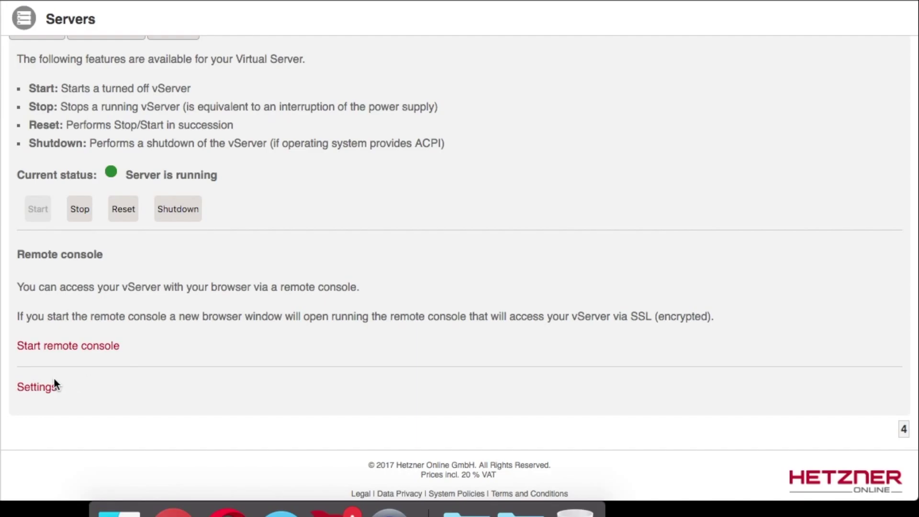
- Expand the vServer's Settings section to show its configuration, including the VirtIO NIC model
click(49, 389)
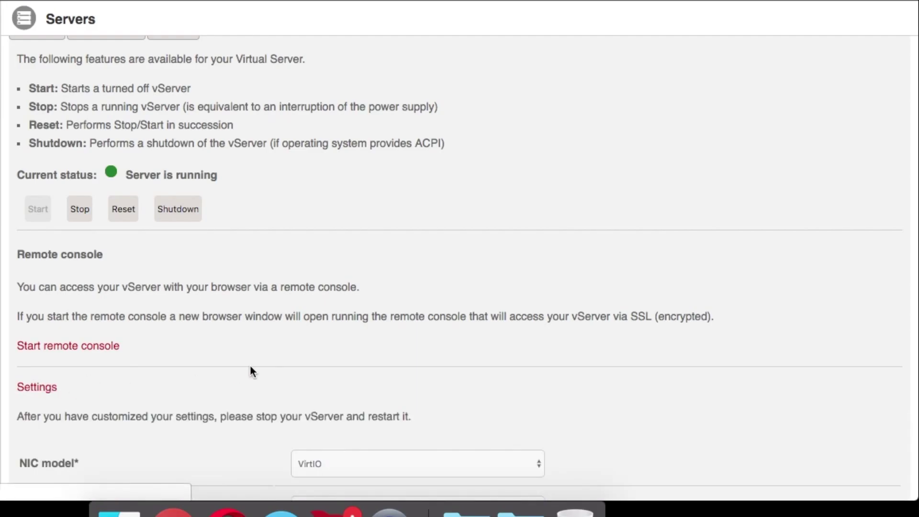
- Set VNC keymap to en-gb, mount Win10_1607_EnglishInternational_x64.iso, save, and recheck the settings
scroll(250, 371, down, 5)
click(325, 282)
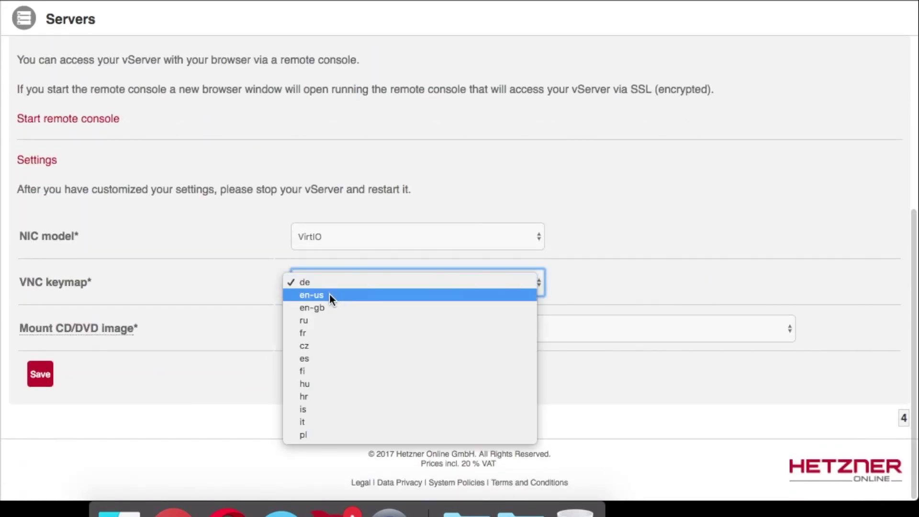
click(329, 307)
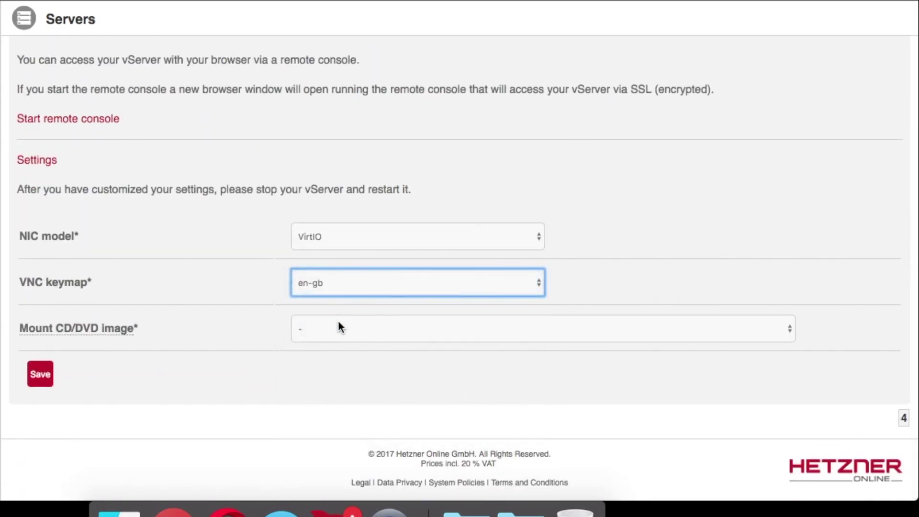
click(338, 327)
scroll(357, 402, down, 15)
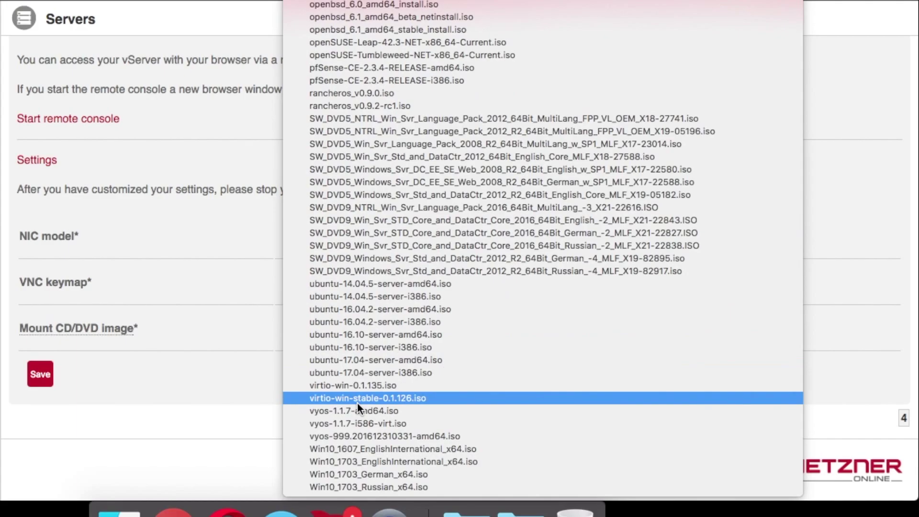
click(446, 446)
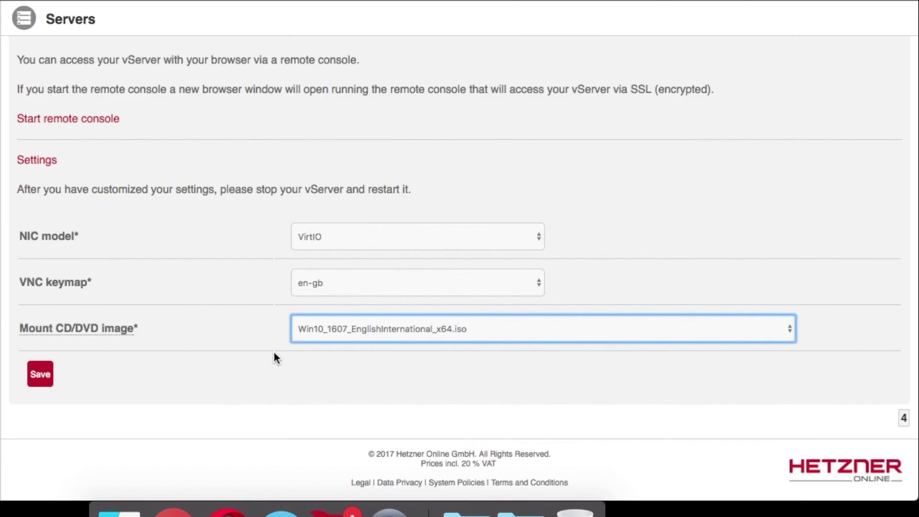
click(41, 375)
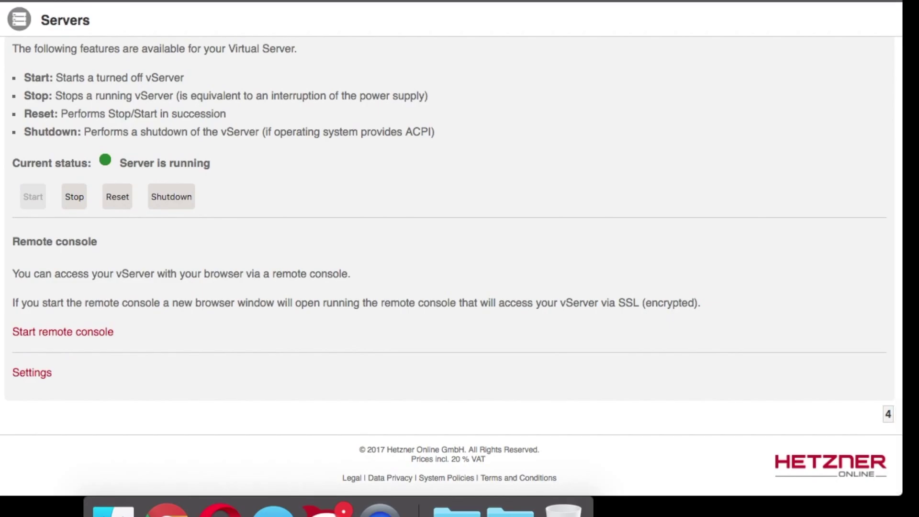
click(47, 373)
- Keep the English (United Kingdom) language and keyboard settings and launch the Windows installation
scroll(223, 387, down, 3)
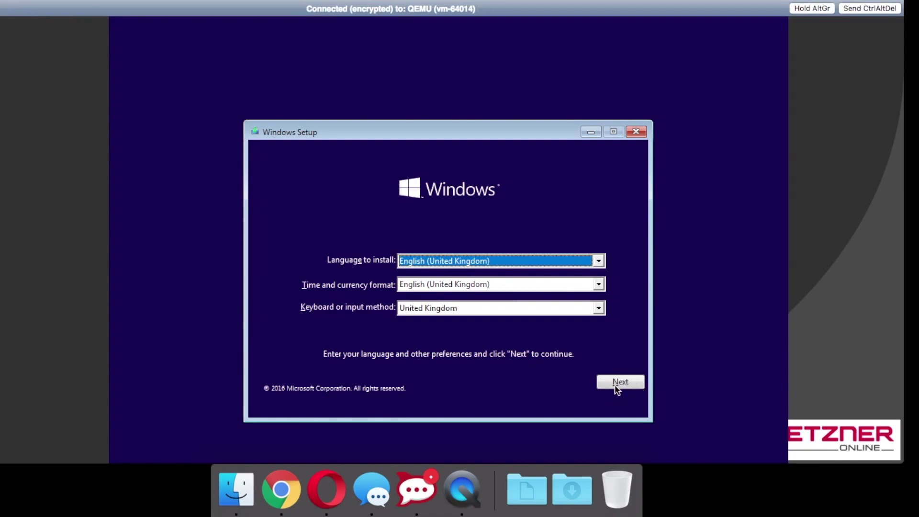
click(617, 382)
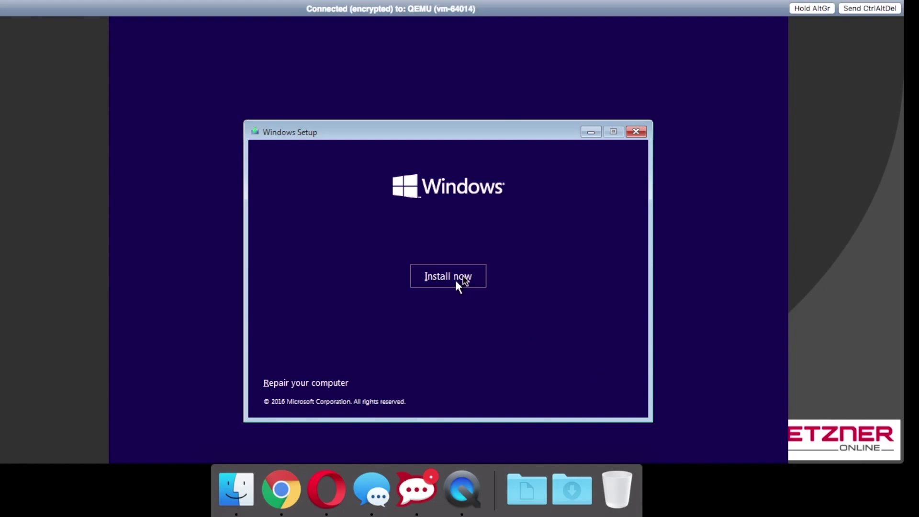
click(455, 280)
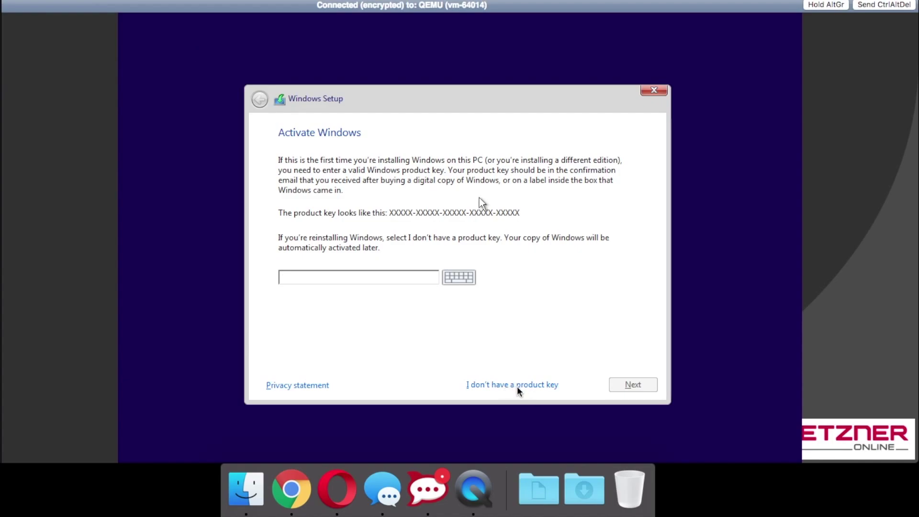
- Skip the product key, choose Windows 10 Pro, accept the licence terms, and pick Custom install
click(520, 386)
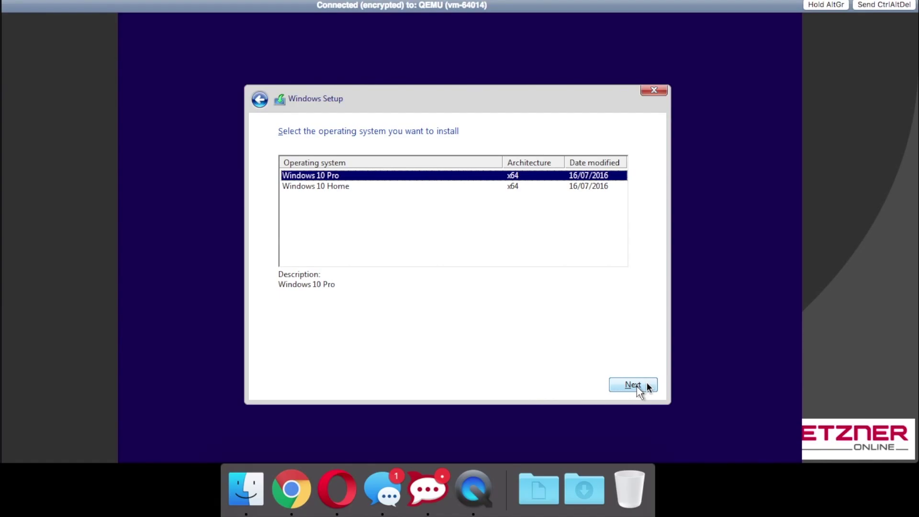
click(633, 385)
click(282, 353)
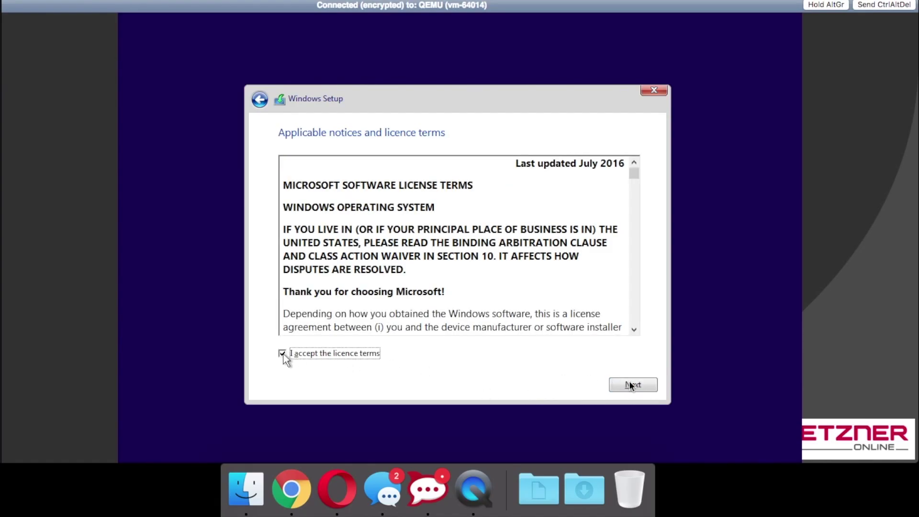
click(289, 355)
click(289, 354)
click(642, 385)
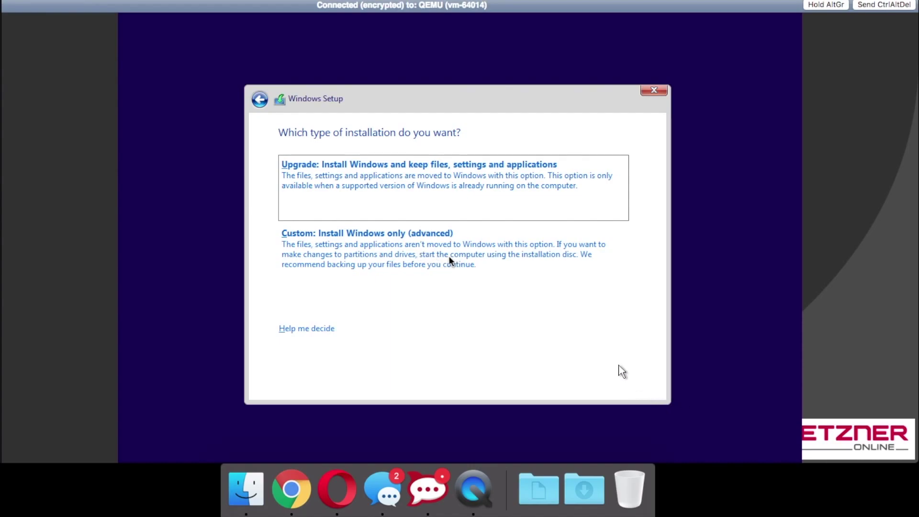
click(415, 258)
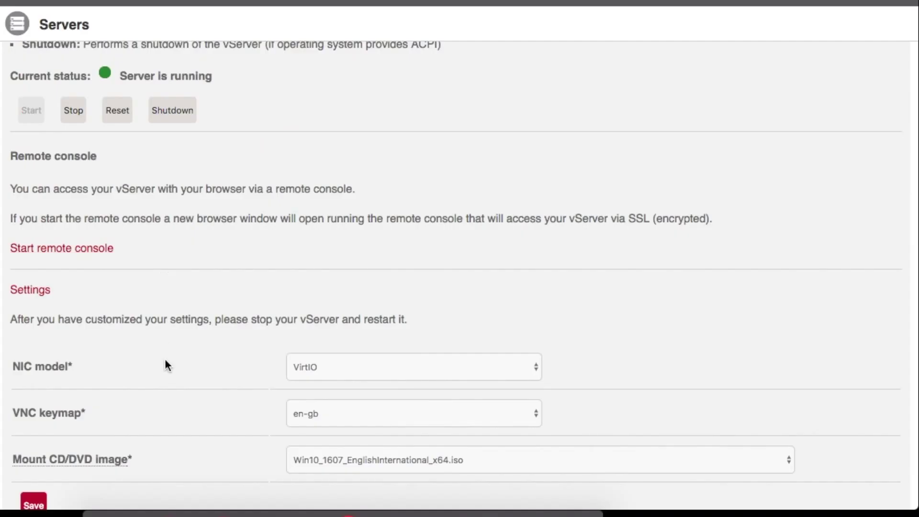
- Mount virtio-win-stable-0.1.126.iso as the vServer's CD/DVD image in Robot
scroll(165, 358, down, 4)
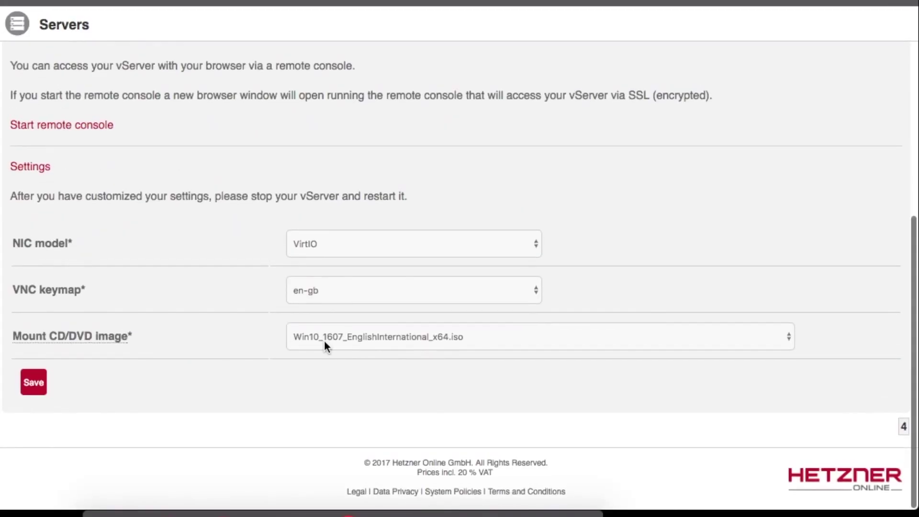
click(324, 343)
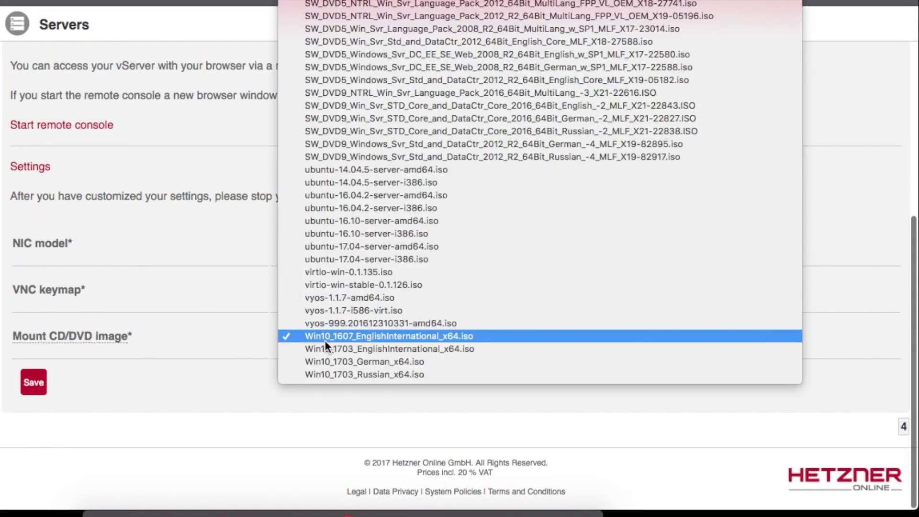
click(383, 285)
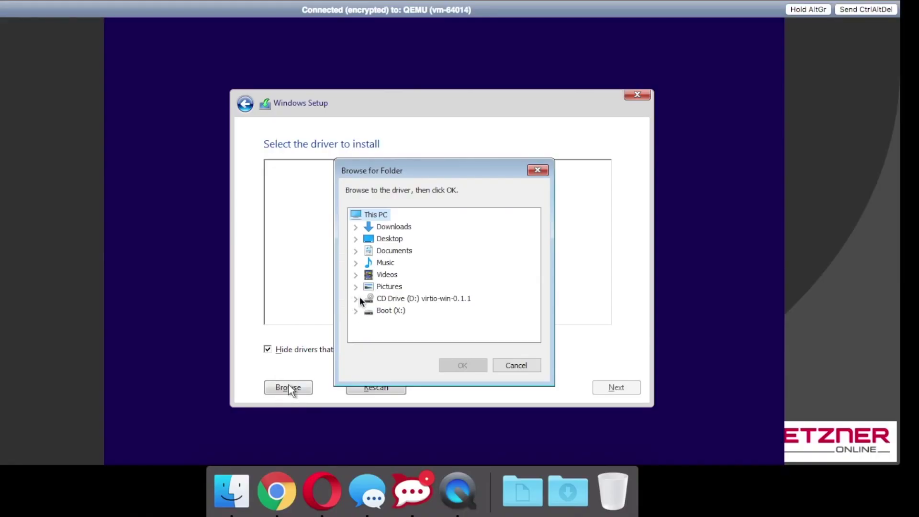
- Load the VirtIO Balloon driver from D:\Balloon\w10\amd64
click(362, 294)
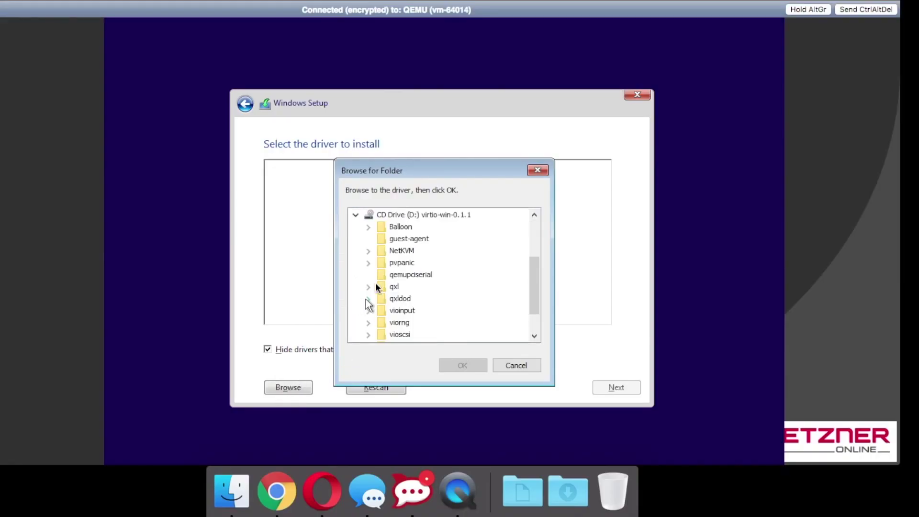
double_click(386, 227)
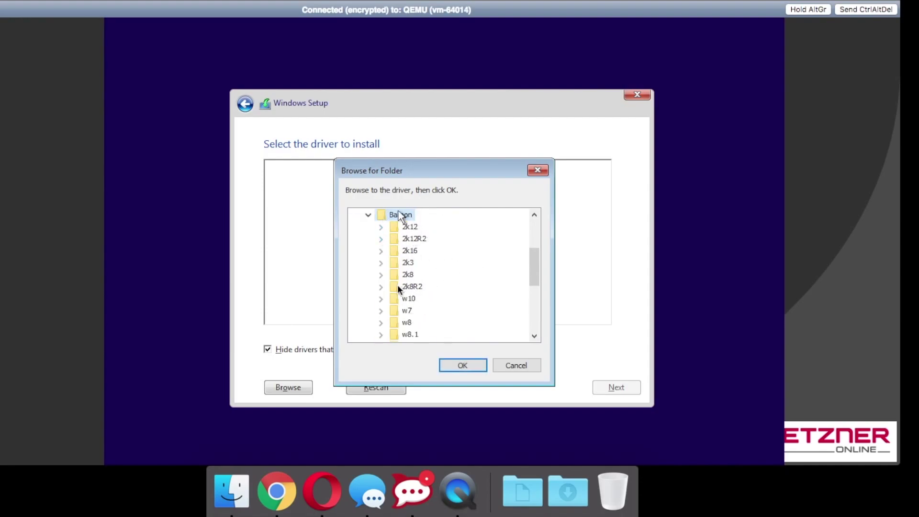
double_click(409, 298)
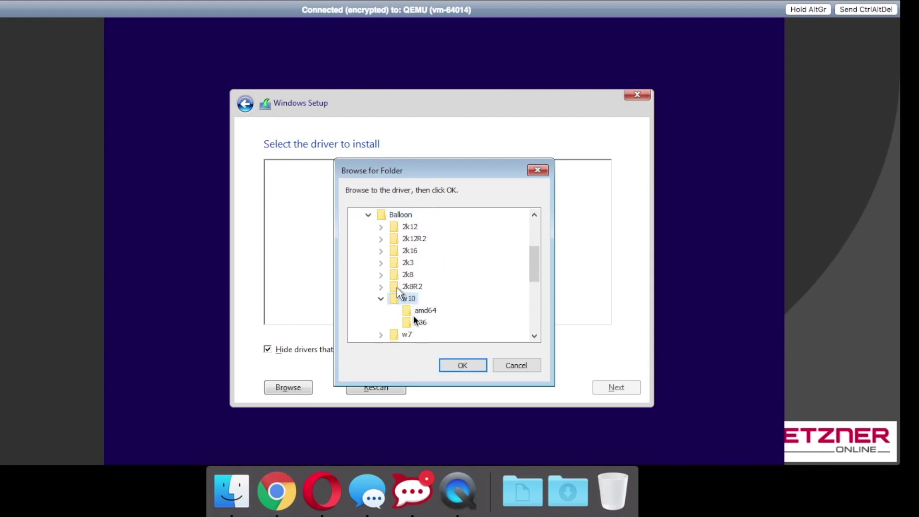
click(426, 311)
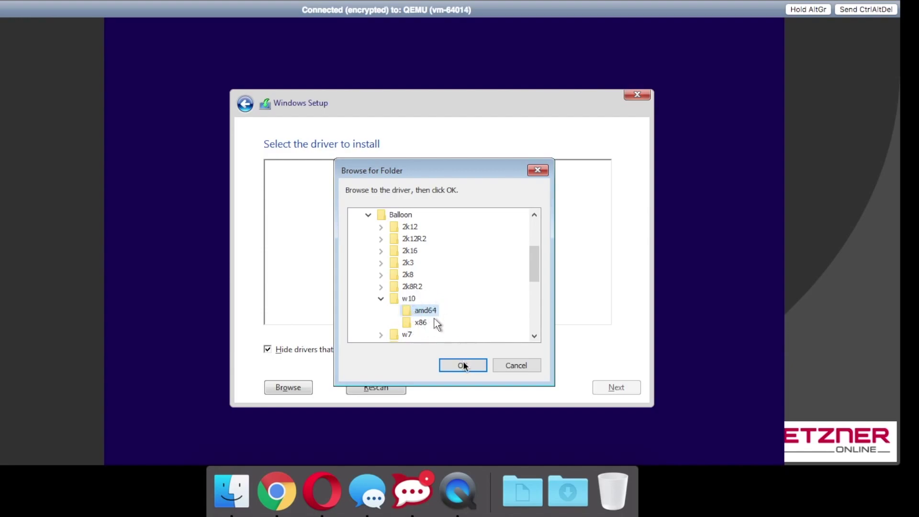
click(462, 366)
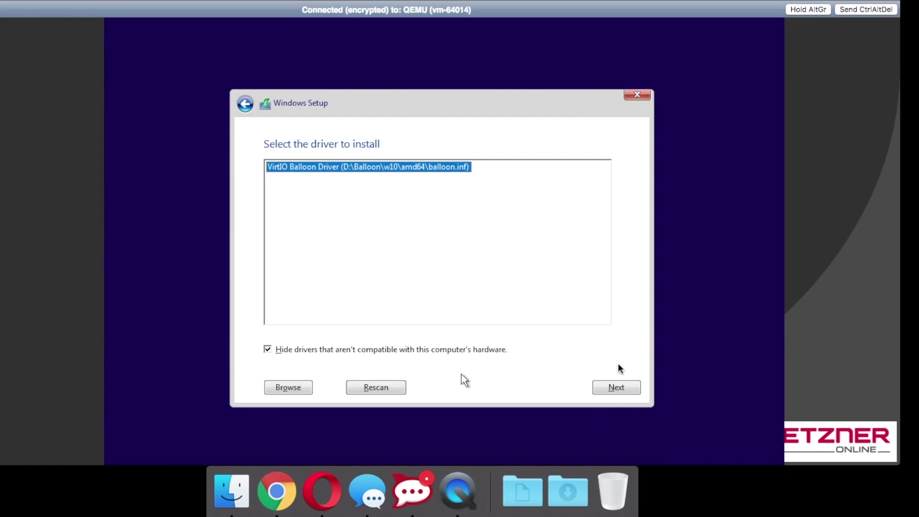
click(609, 389)
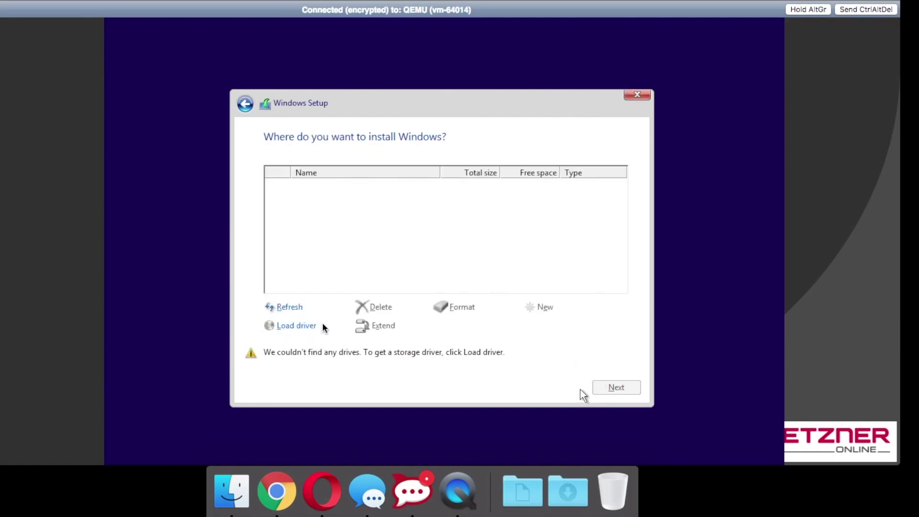
click(296, 325)
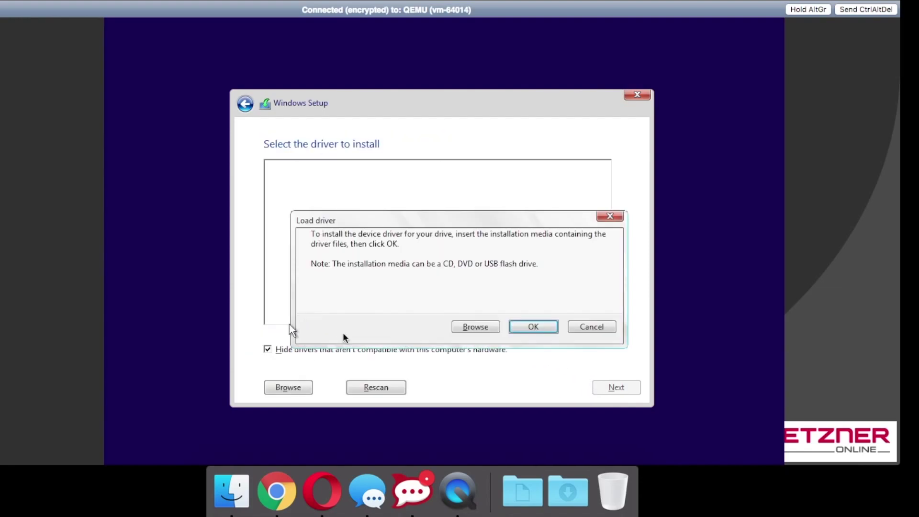
- Load the Red Hat VirtIO Ethernet Adapter driver from D:\NetKVM\w10\amd64
click(468, 330)
click(471, 327)
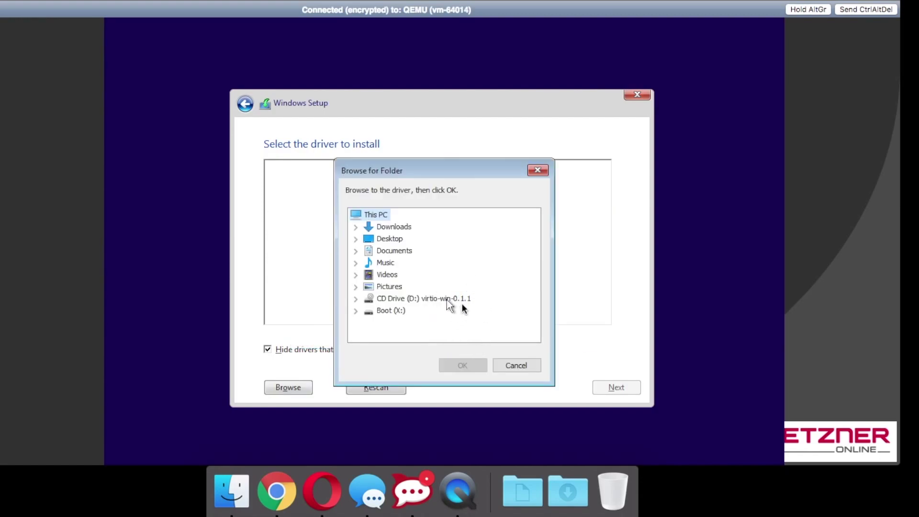
double_click(449, 299)
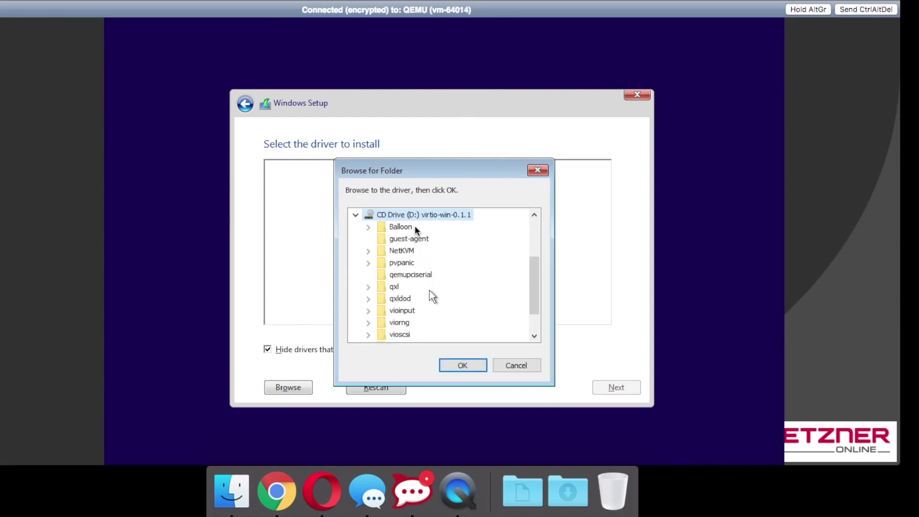
double_click(404, 250)
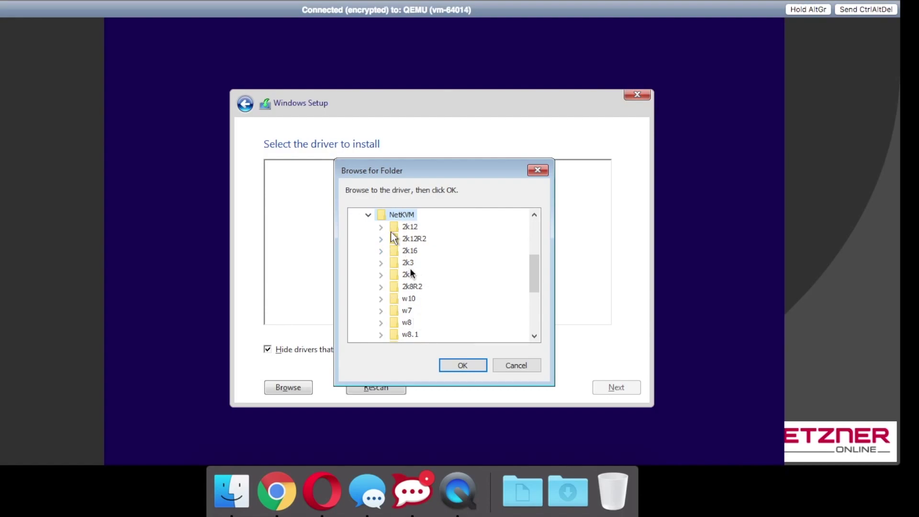
double_click(409, 298)
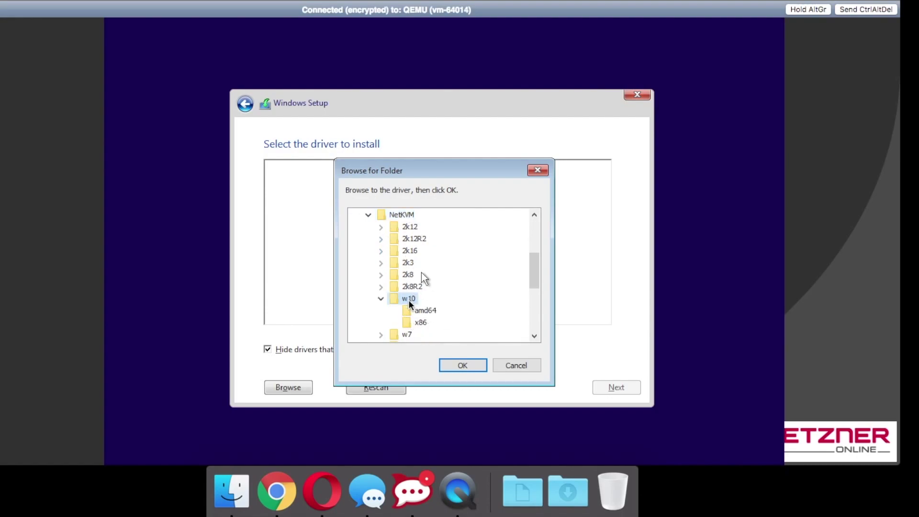
click(425, 311)
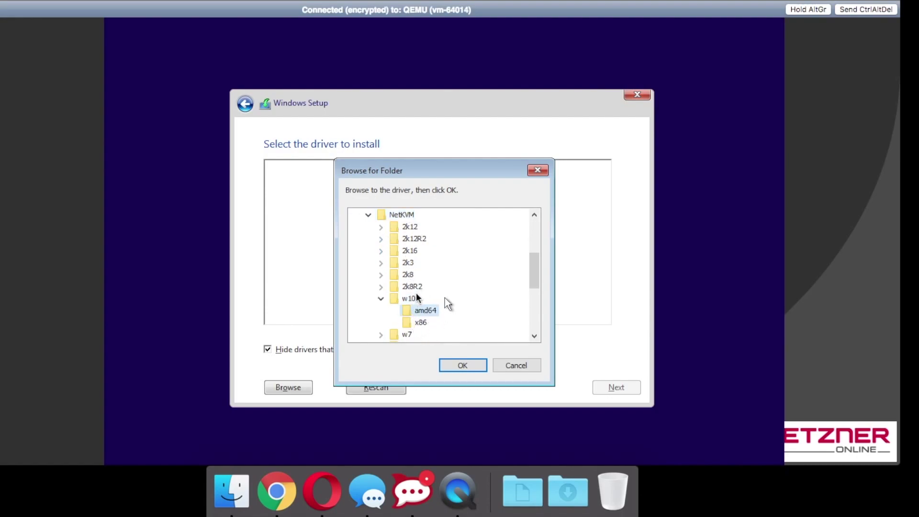
click(460, 368)
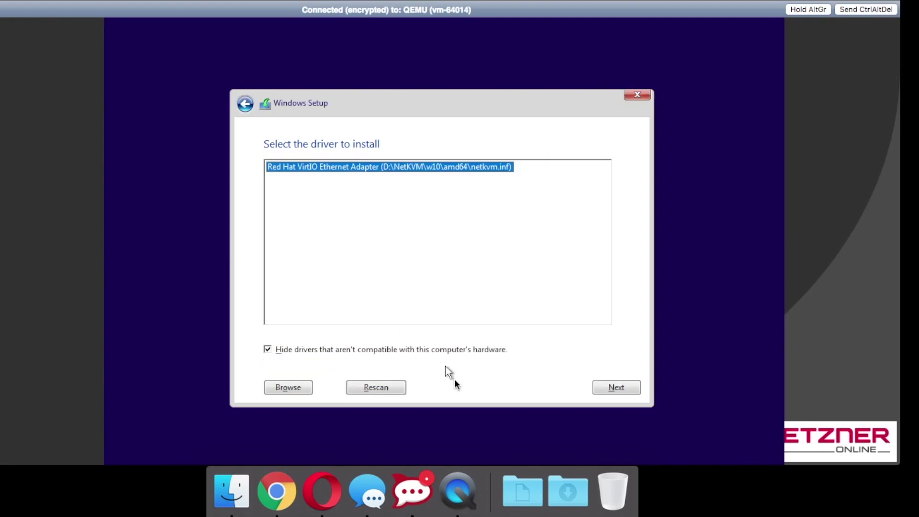
click(596, 388)
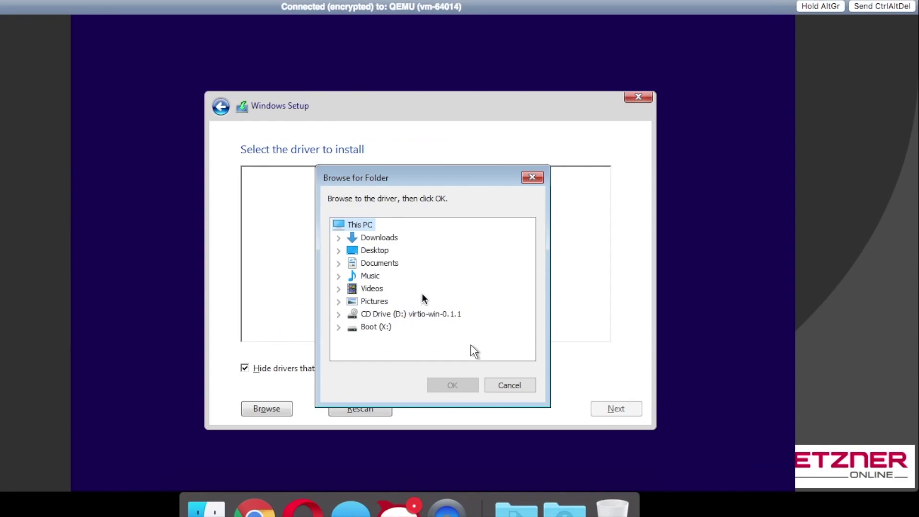
- Load the Red Hat VirtIO SCSI driver from the vioscsi\w10\amd64 folder
double_click(399, 315)
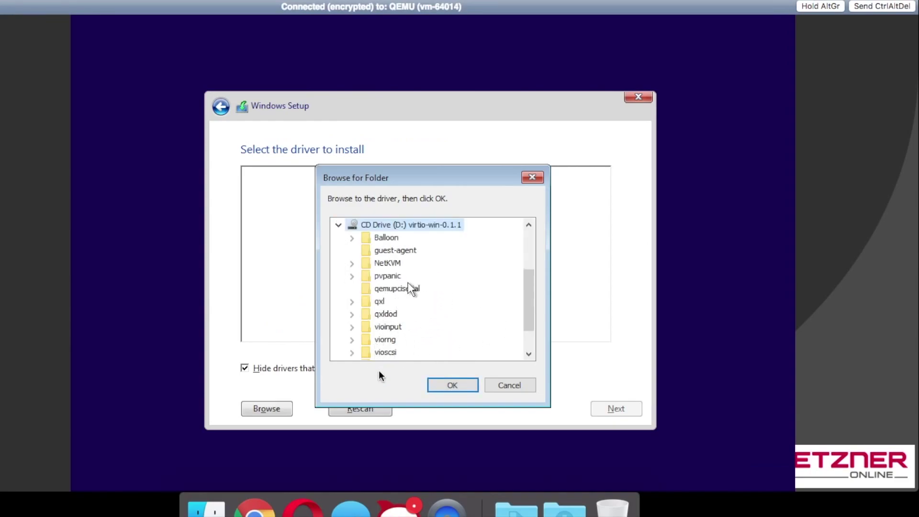
double_click(386, 352)
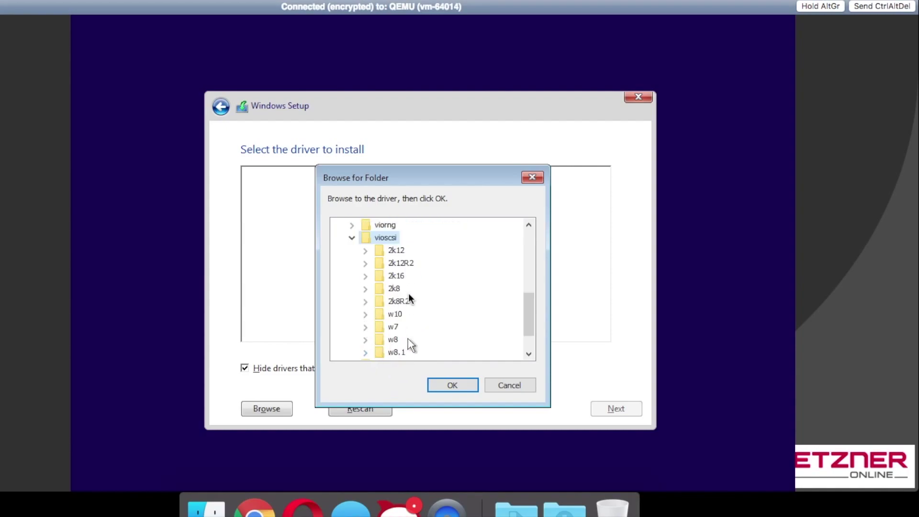
click(394, 314)
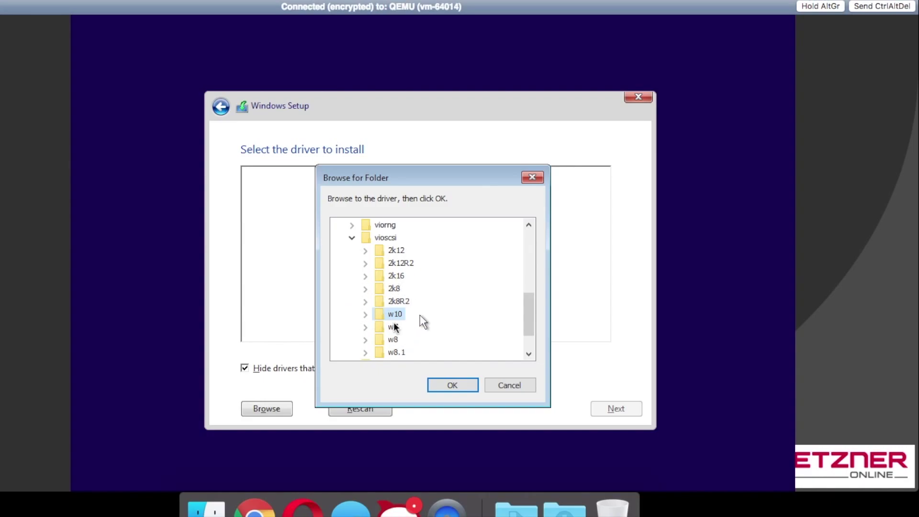
click(366, 314)
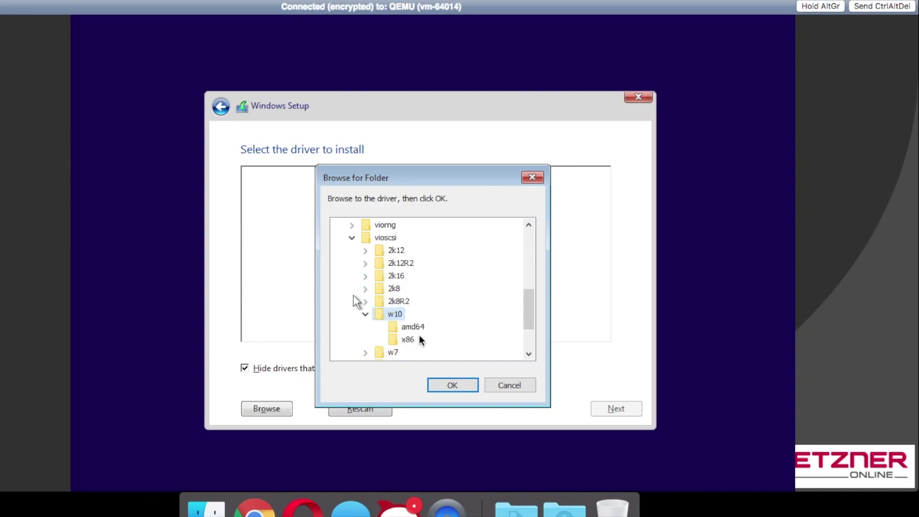
click(412, 327)
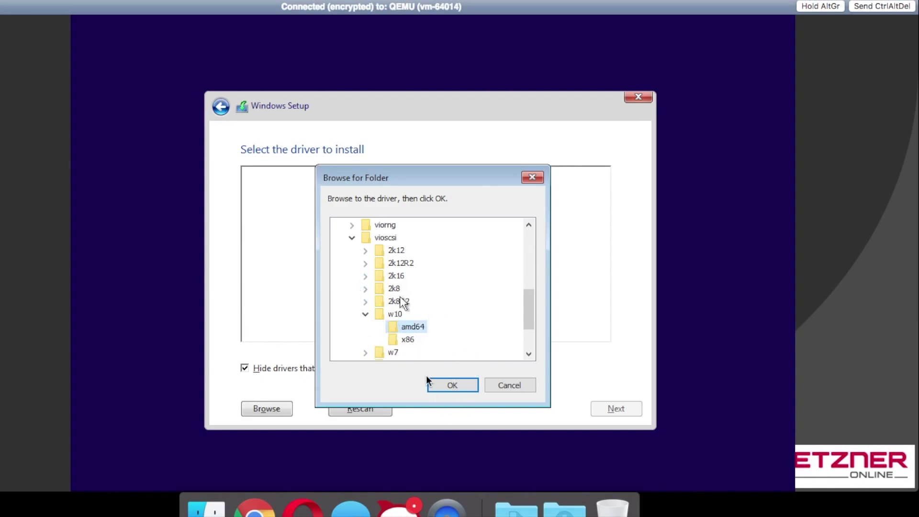
click(453, 385)
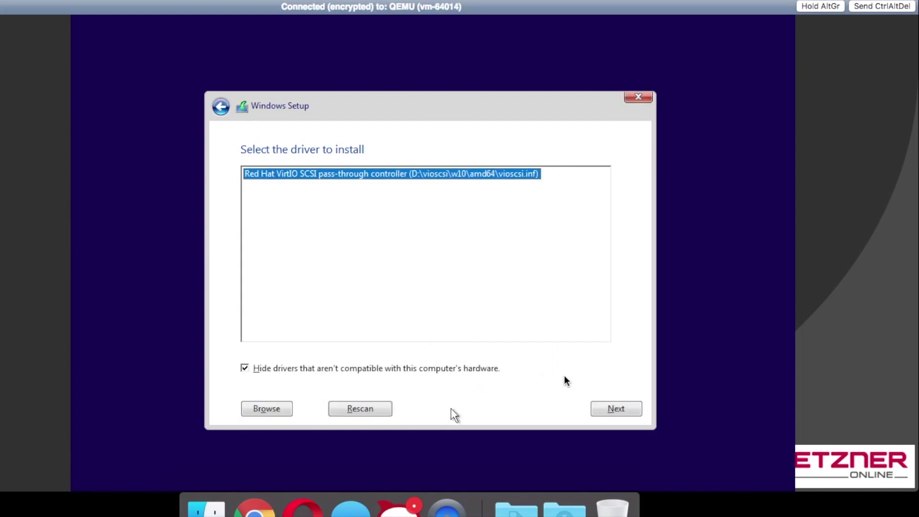
click(613, 408)
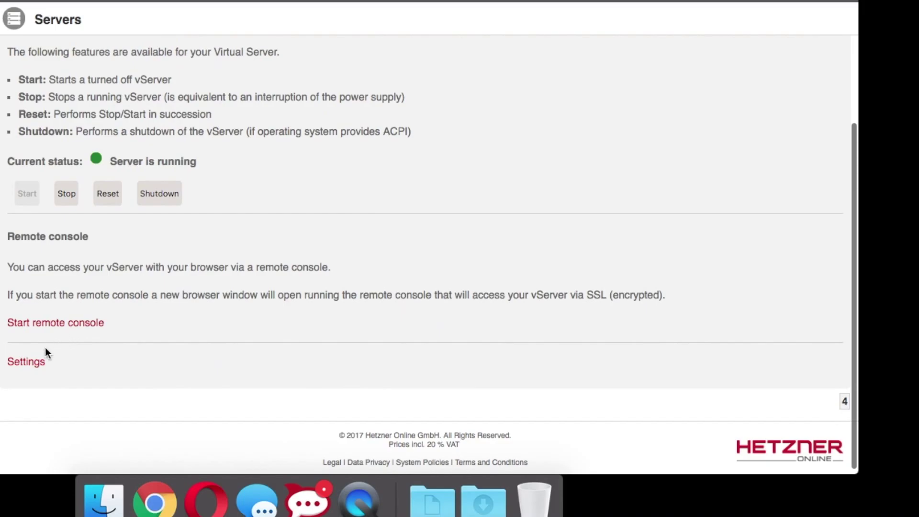
- Remount Win10_1607_EnglishInternational_x64.iso as the vServer's CD/DVD image in Robot settings
click(48, 356)
scroll(197, 338, down, 2)
scroll(196, 337, down, 3)
click(333, 310)
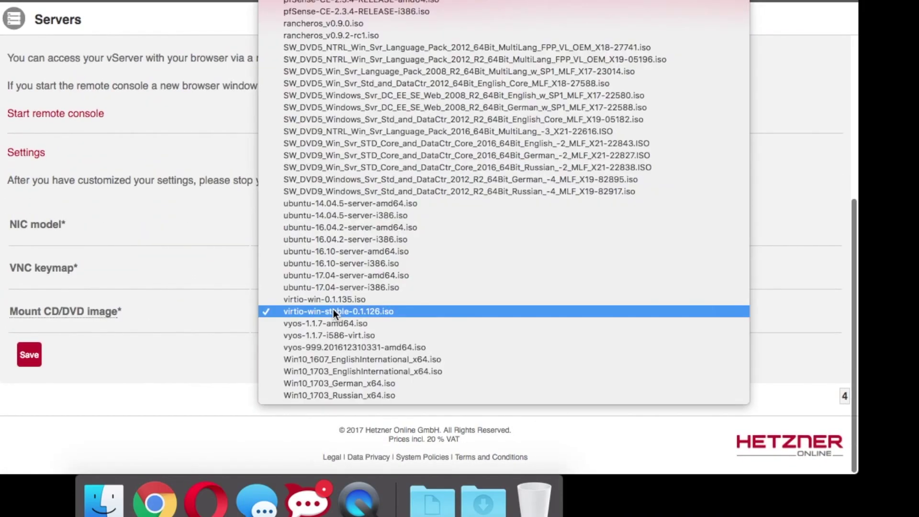
click(373, 358)
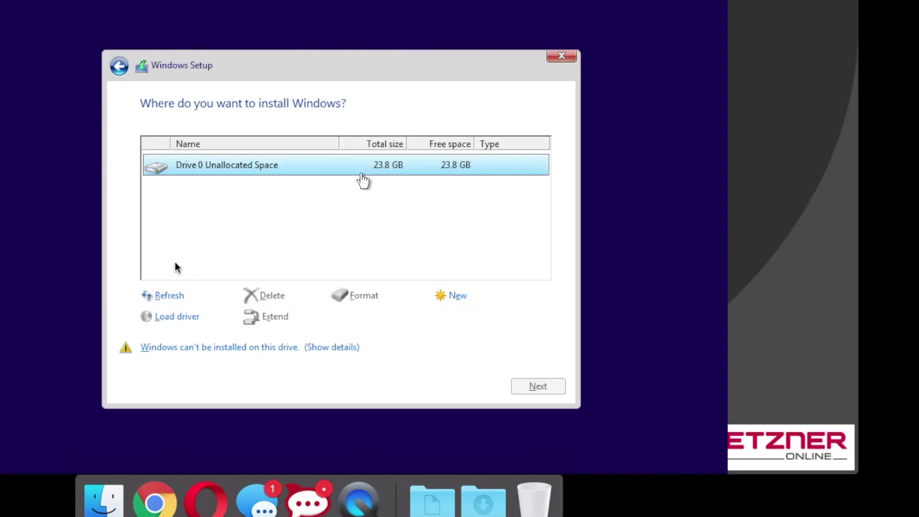
- Refresh the drive list and install Windows onto Drive 0's 23.8 GB unallocated space
click(170, 296)
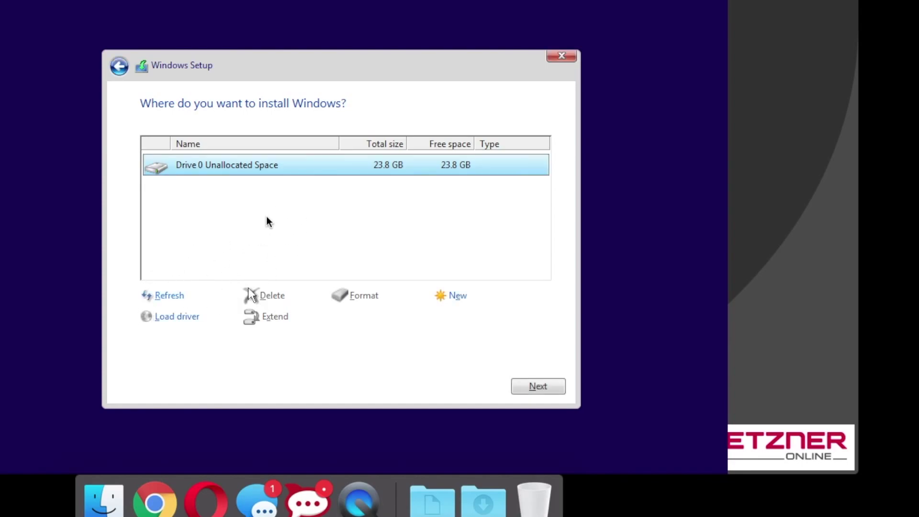
click(538, 386)
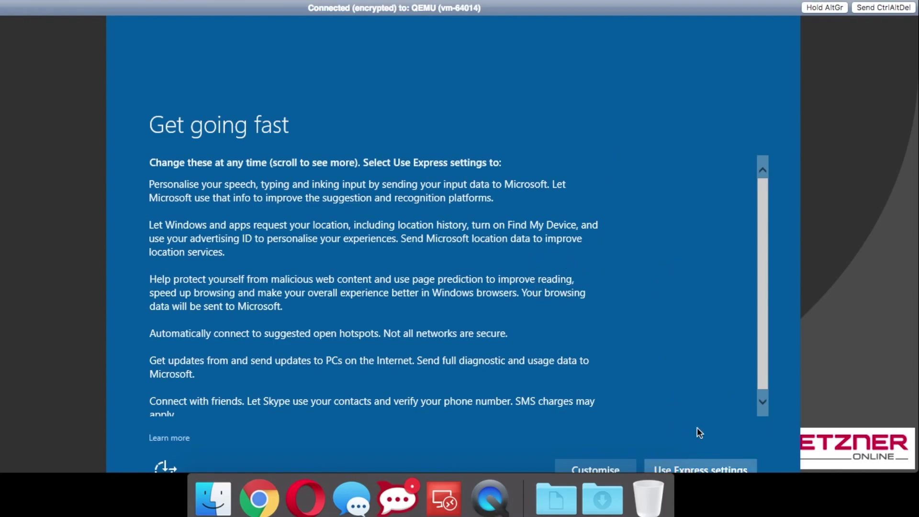
- Accept express settings, declare the PC personally owned, and skip the Microsoft account sign-in
click(698, 467)
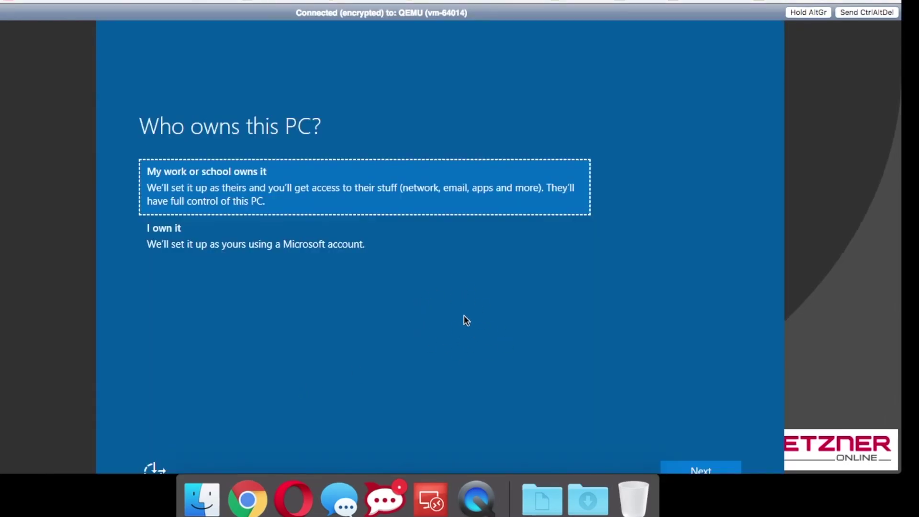
click(282, 249)
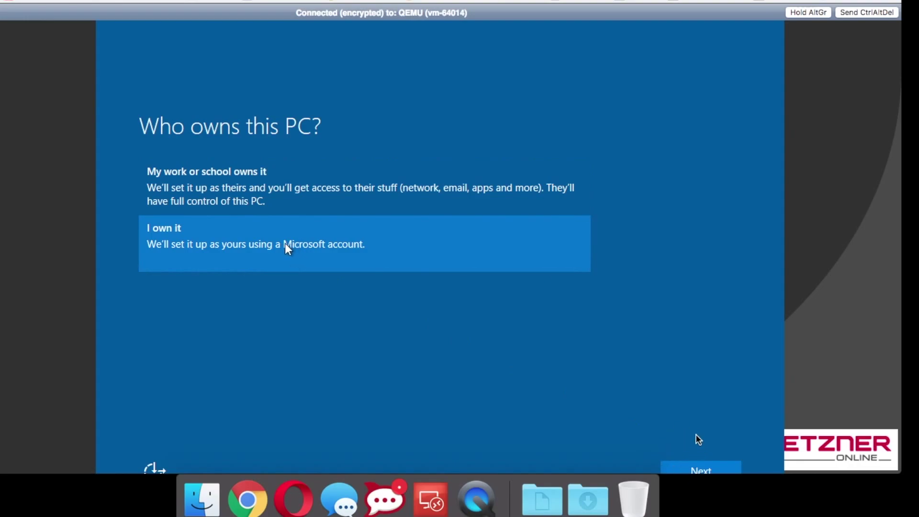
click(699, 467)
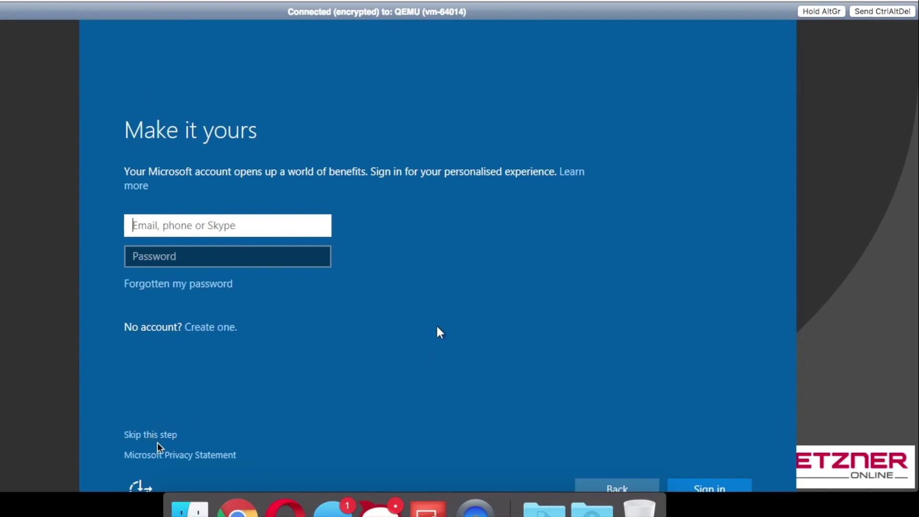
click(156, 426)
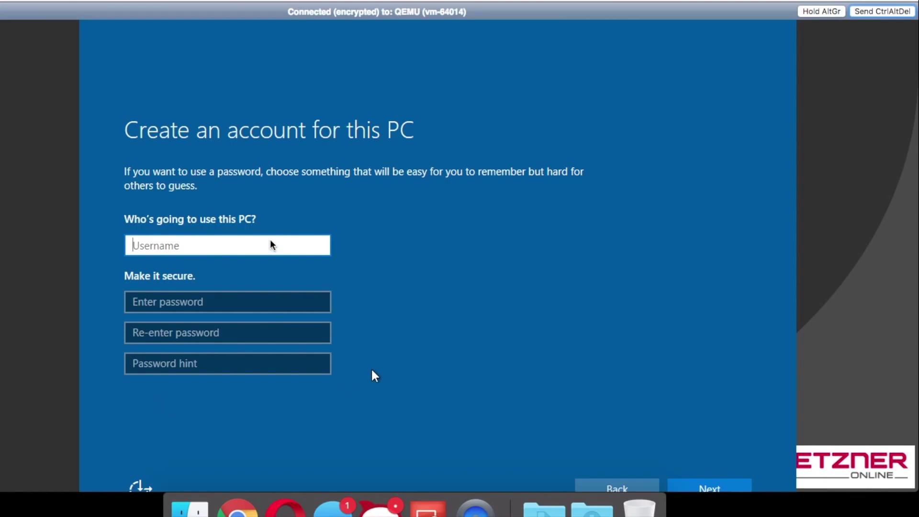
- Create the local user account with a username and password, then decline Cortana
text(GEEK)
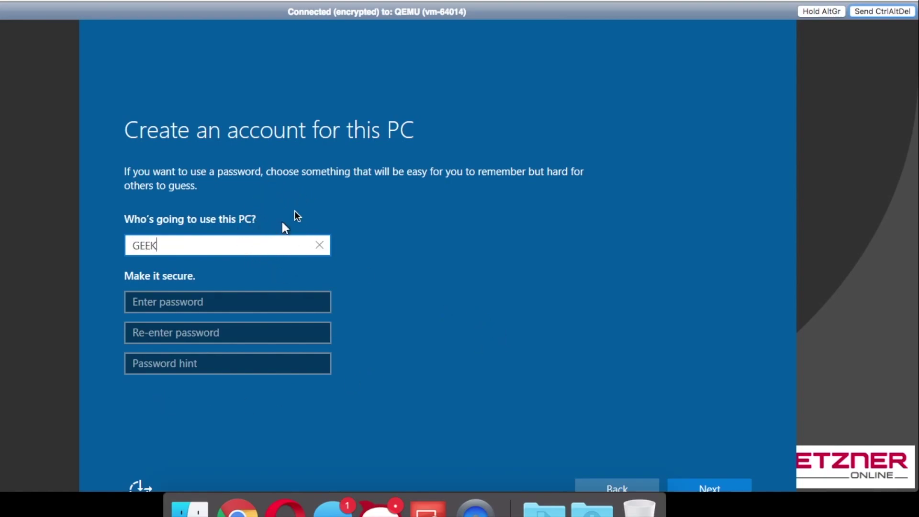
text(88)
click(199, 303)
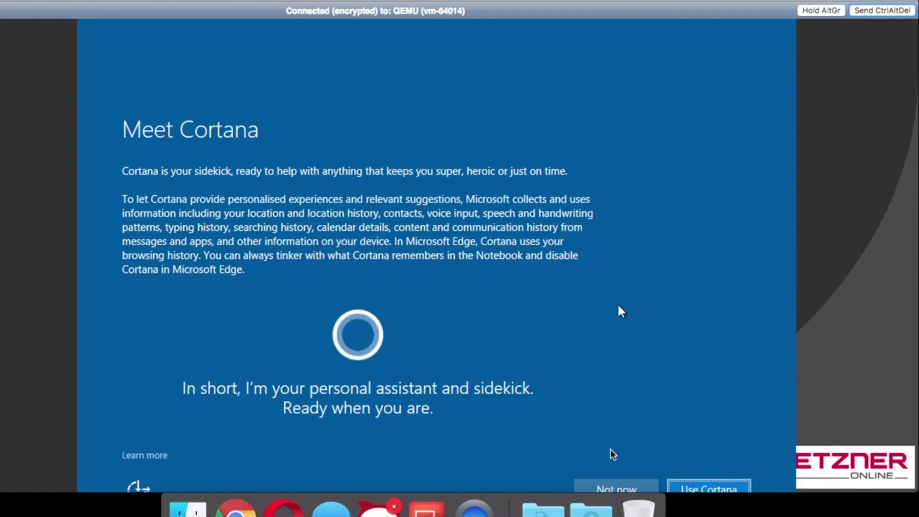
click(612, 486)
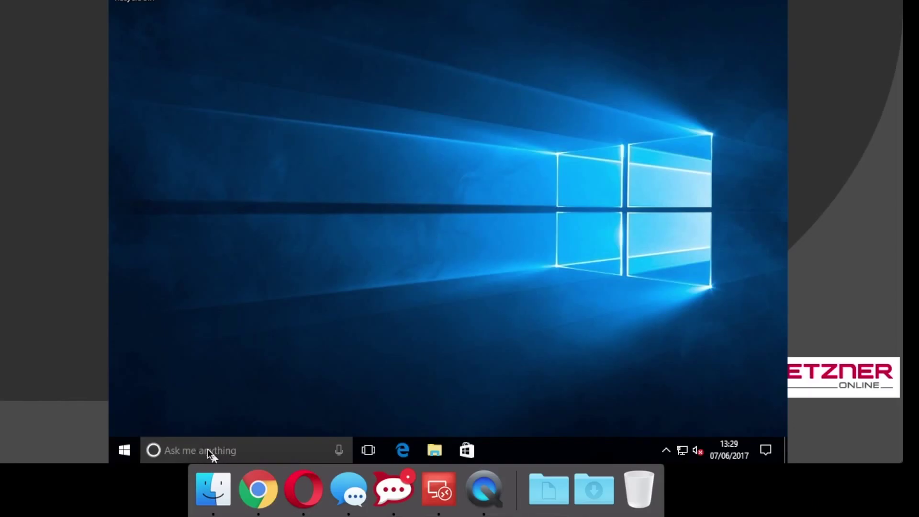
click(224, 447)
- Via Control Panel (small icons) > System > Remote settings, allow remote connections to this computer
text(control)
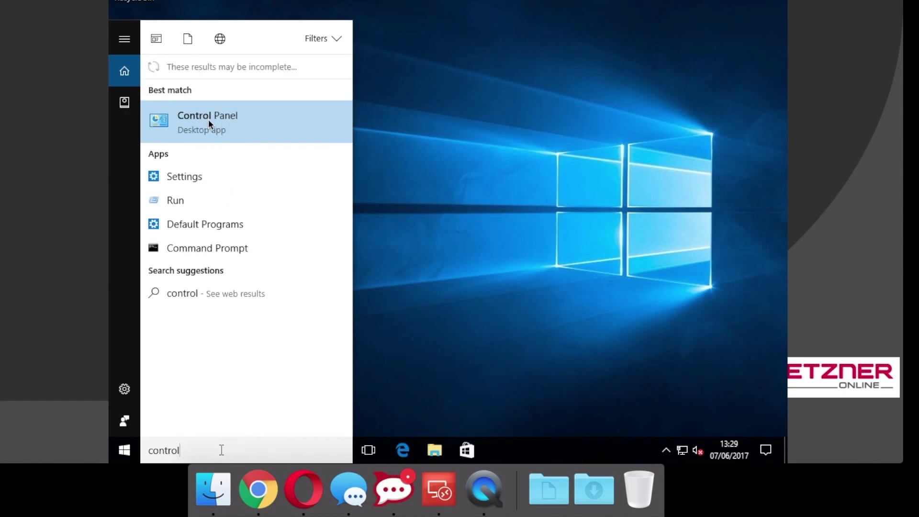
click(213, 128)
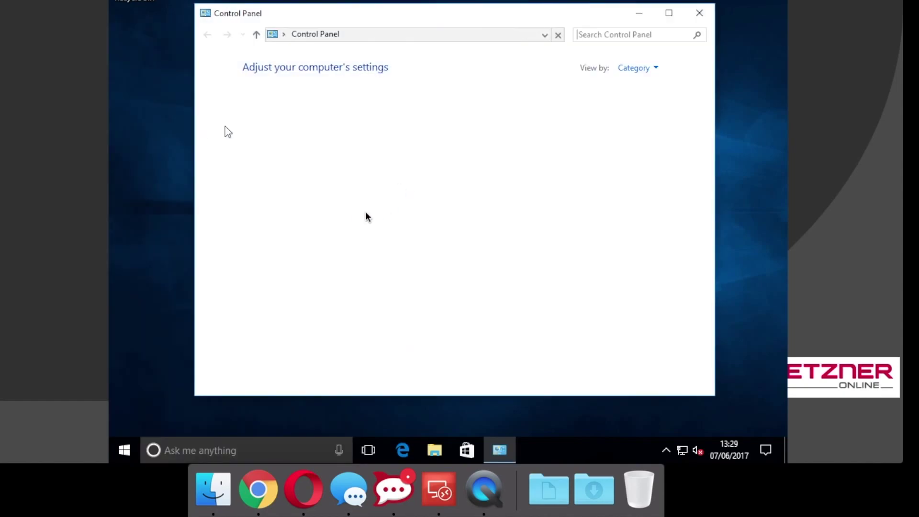
click(655, 68)
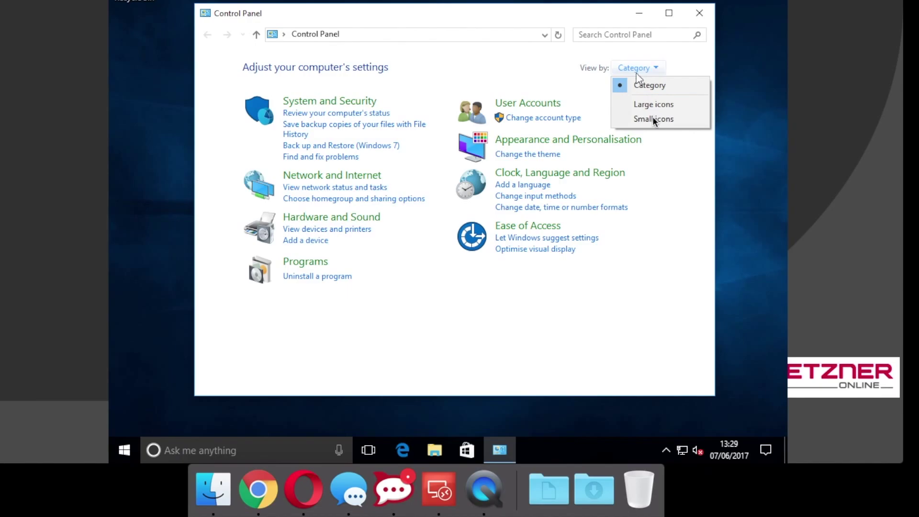
click(658, 120)
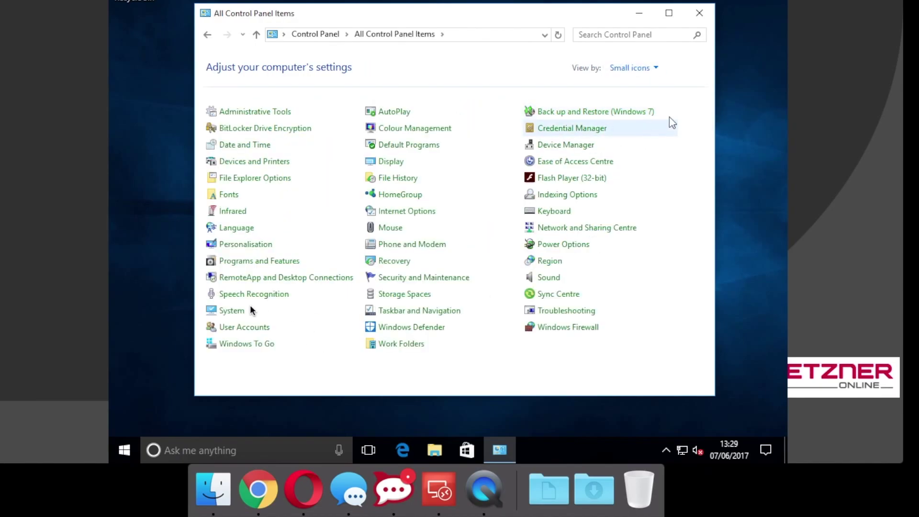
click(232, 311)
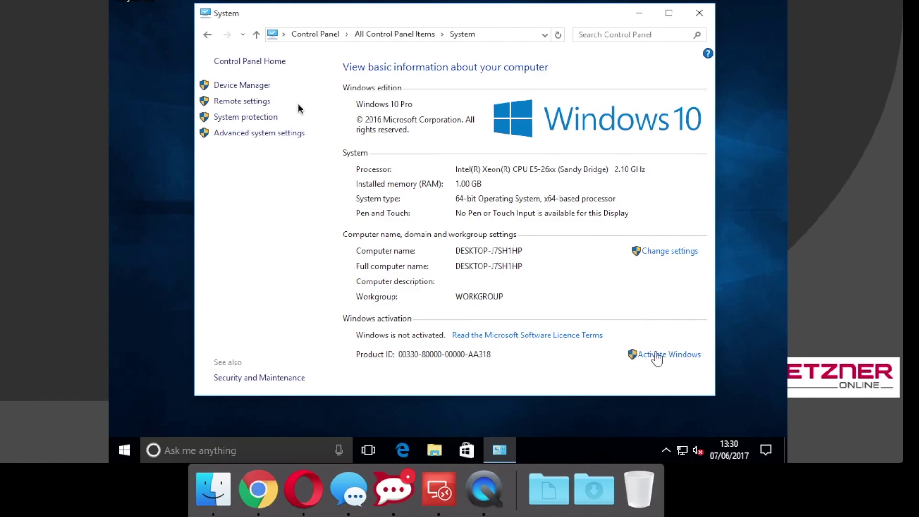
click(239, 102)
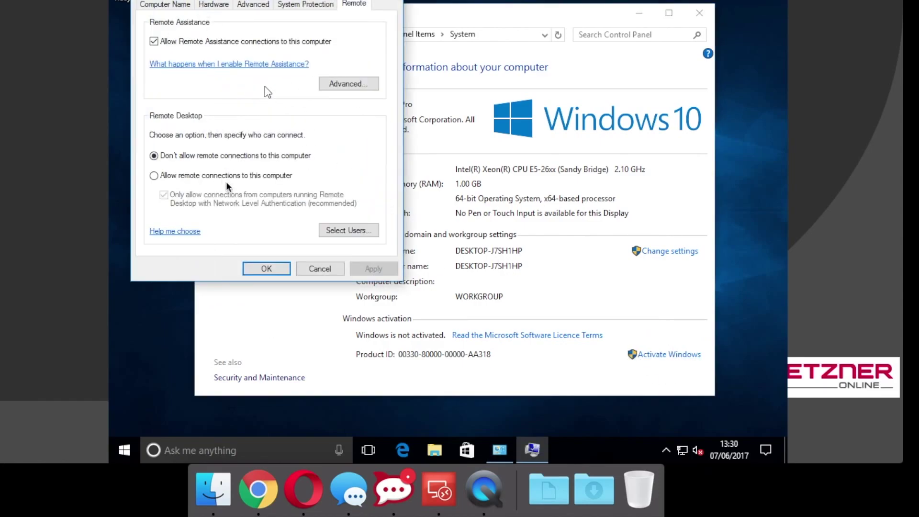
click(154, 175)
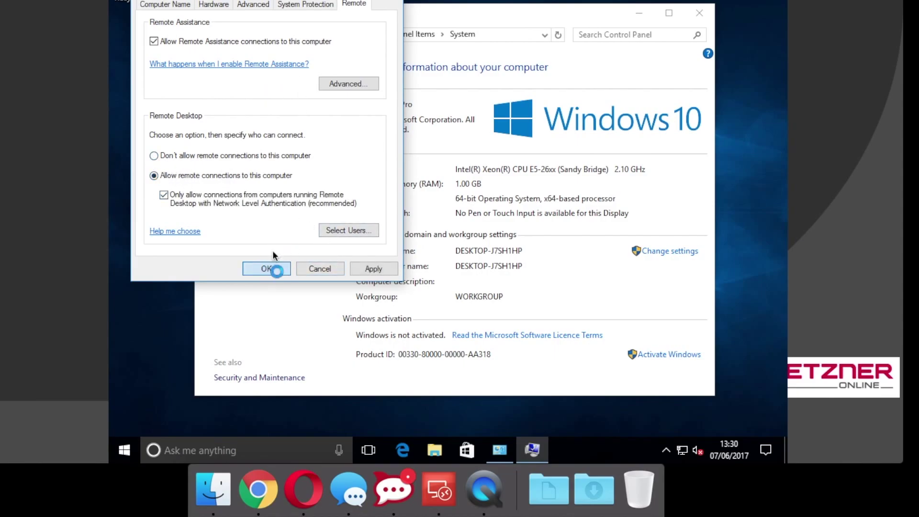
click(272, 268)
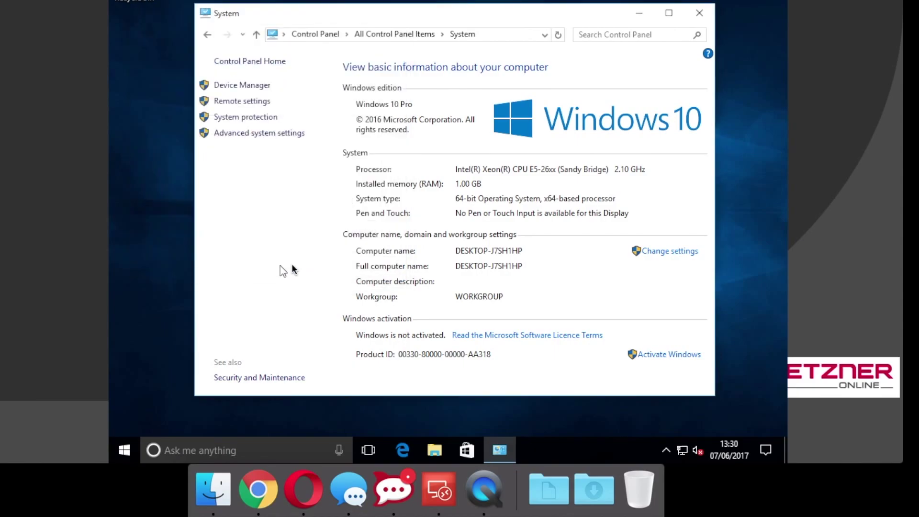
click(315, 34)
- Allow Remote Desktop on Private and Public networks in Windows Firewall's allowed apps list, and save
click(656, 67)
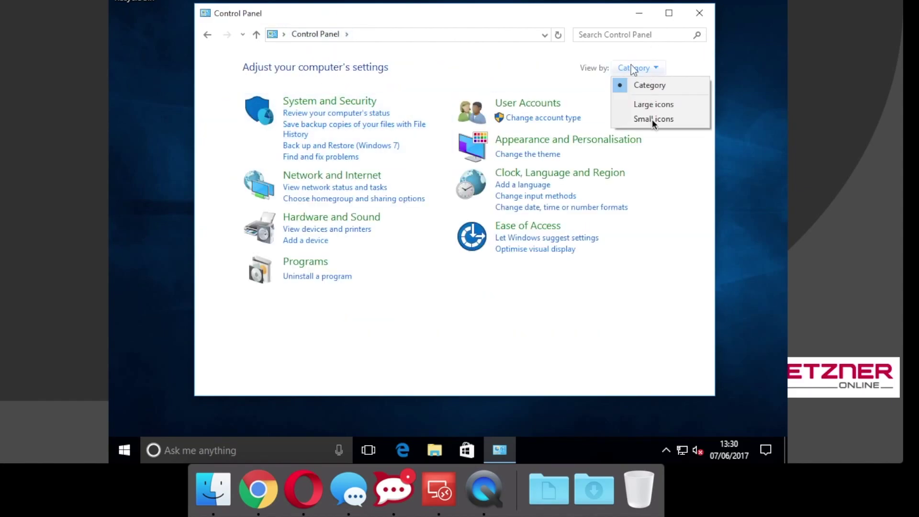
click(660, 123)
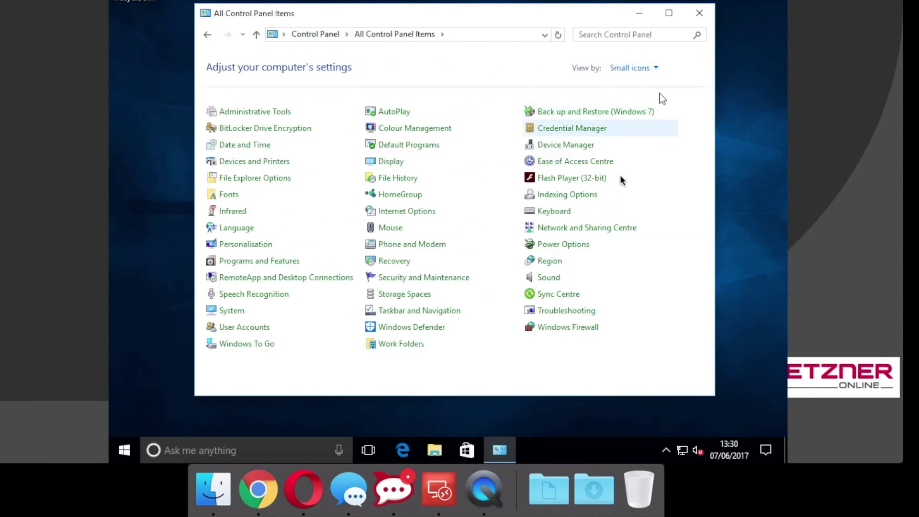
click(557, 326)
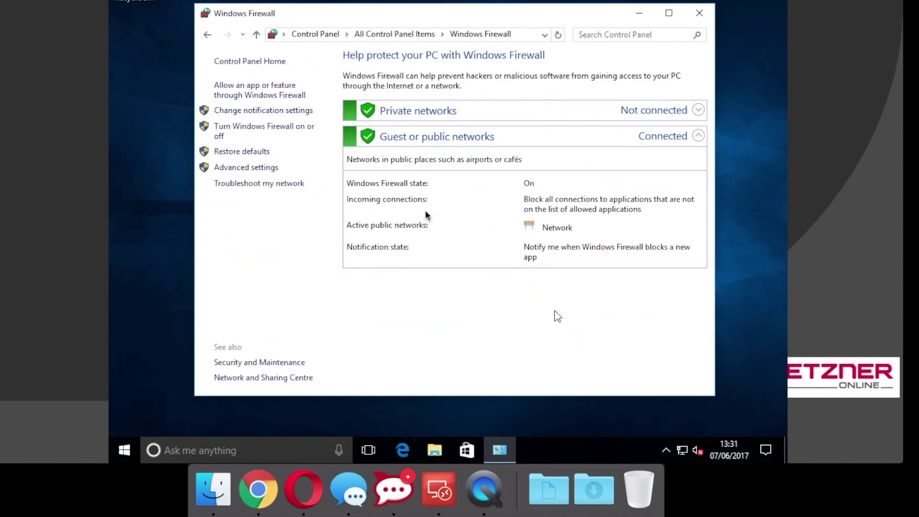
click(291, 89)
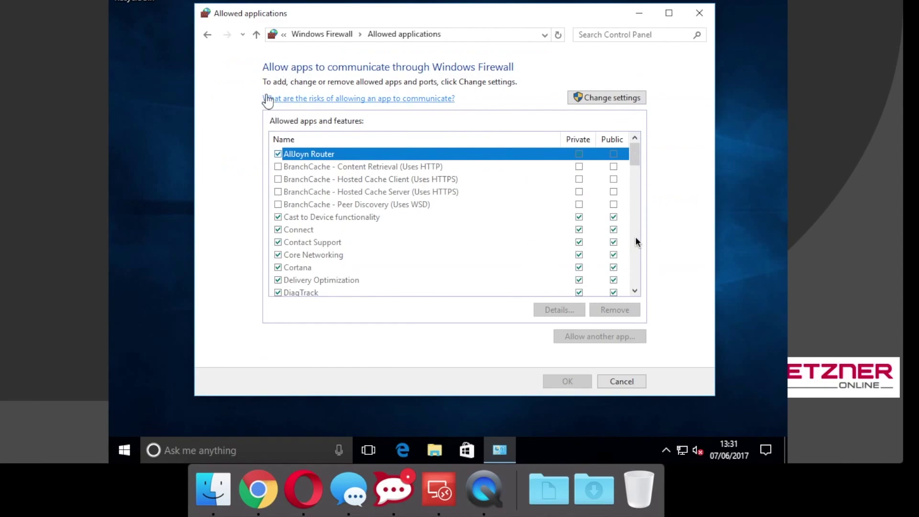
scroll(539, 168, down, 10)
click(618, 98)
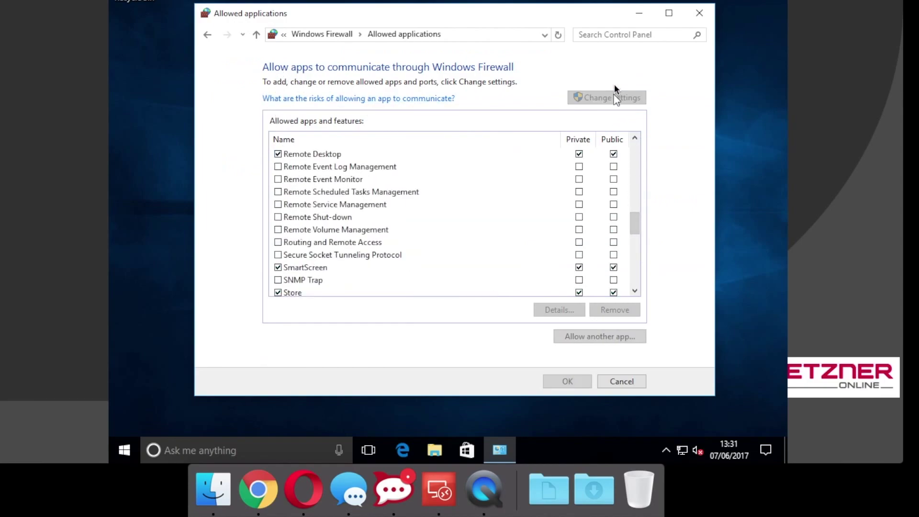
click(634, 138)
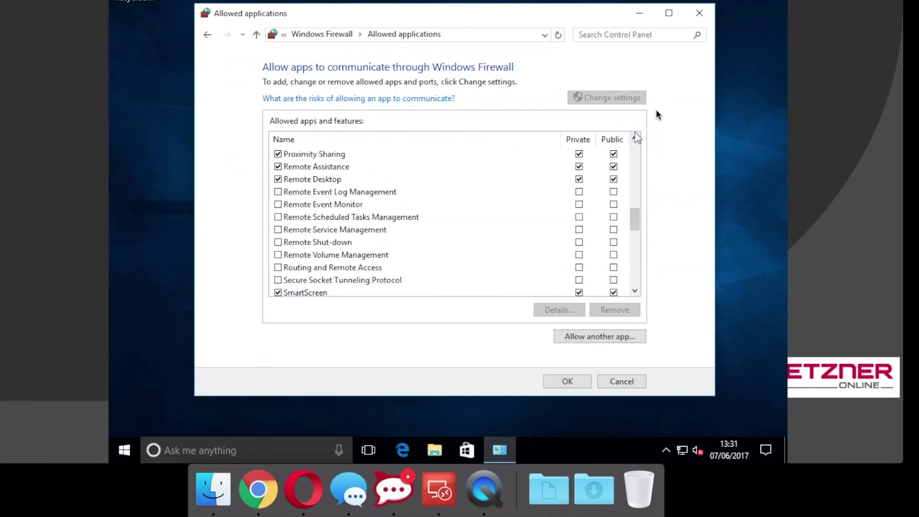
click(568, 381)
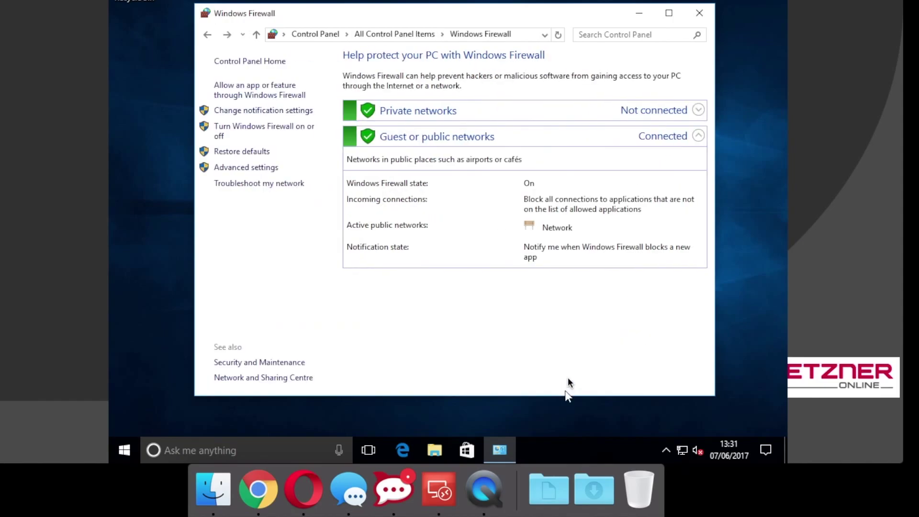